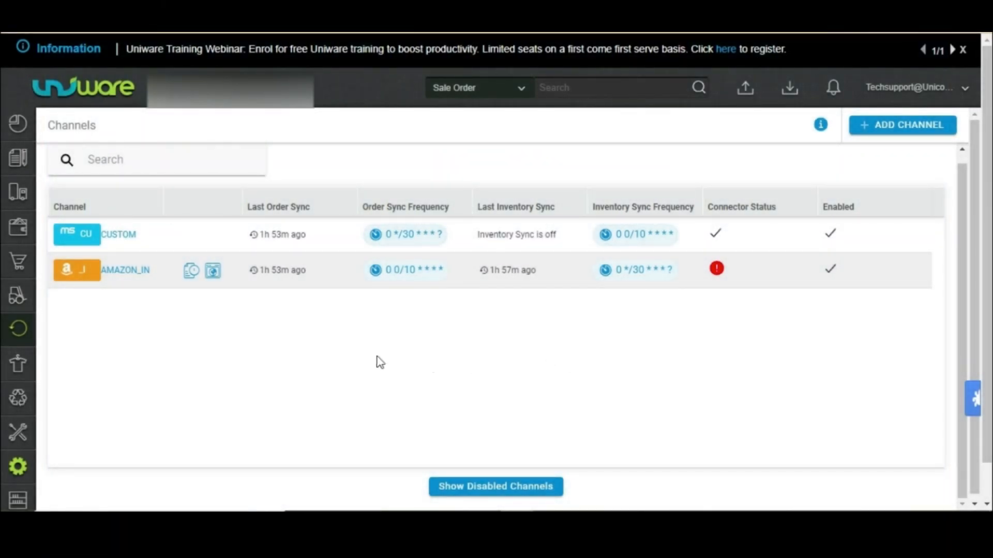
- Open the AMAZON_IN connectors and reconfigure the Amazon India Panel credentials
click(138, 272)
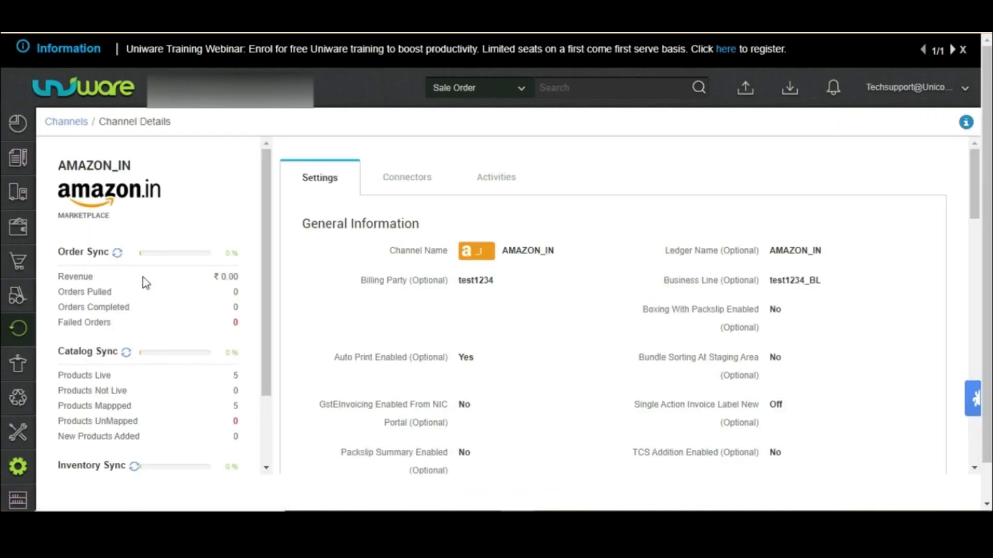
click(408, 178)
mouse_move(282, 248)
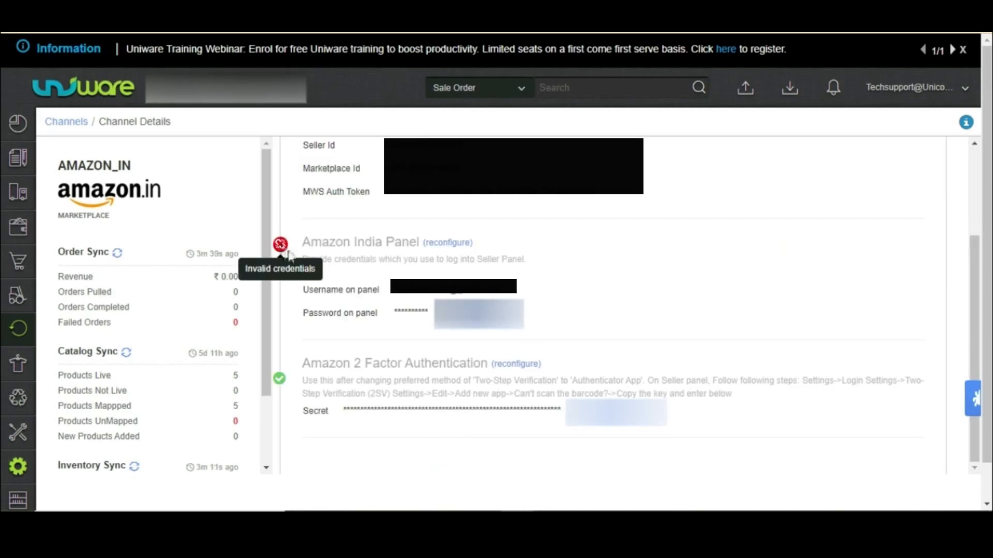
click(455, 244)
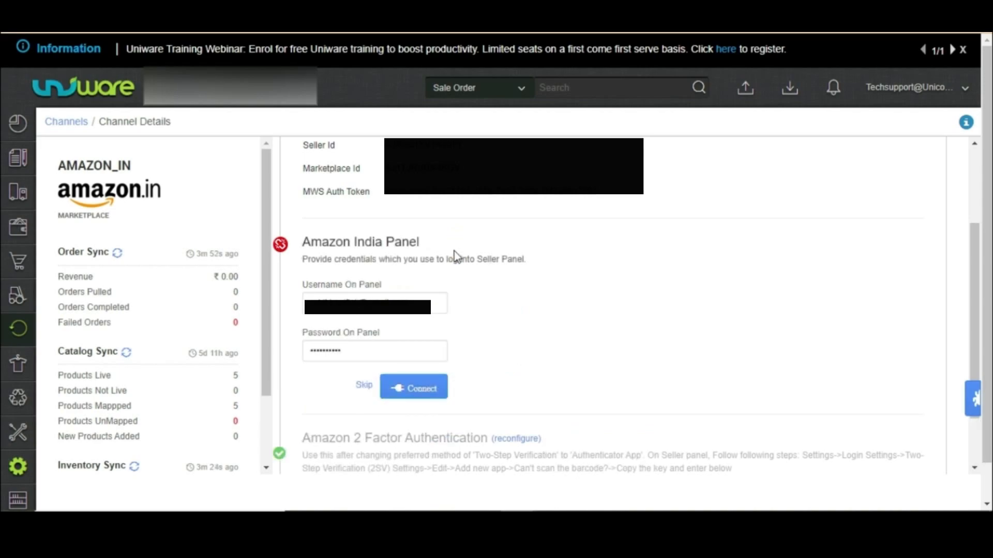
- Retype the panel password, connect, and submit the authenticator one-time password
double_click(343, 350)
text(••••••••••)
click(406, 386)
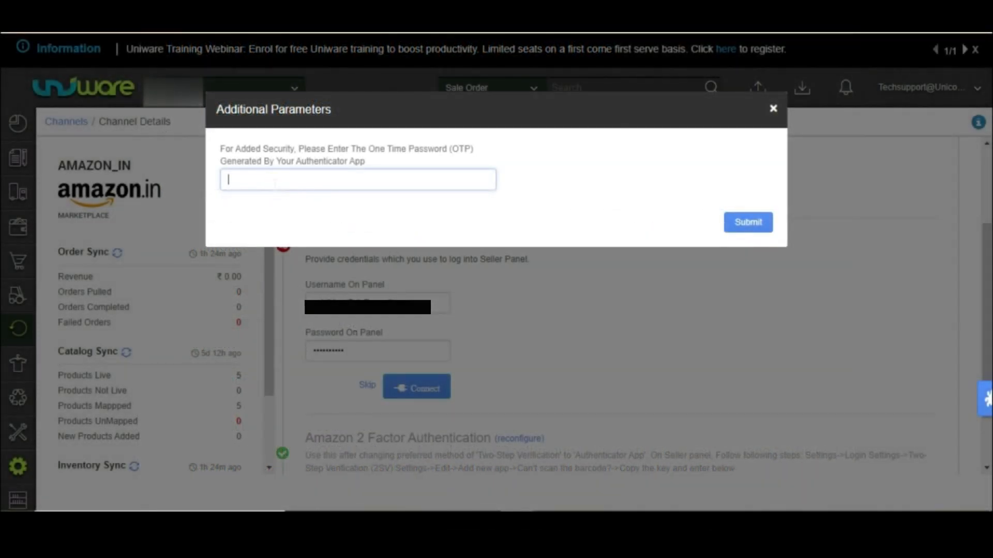
click(748, 223)
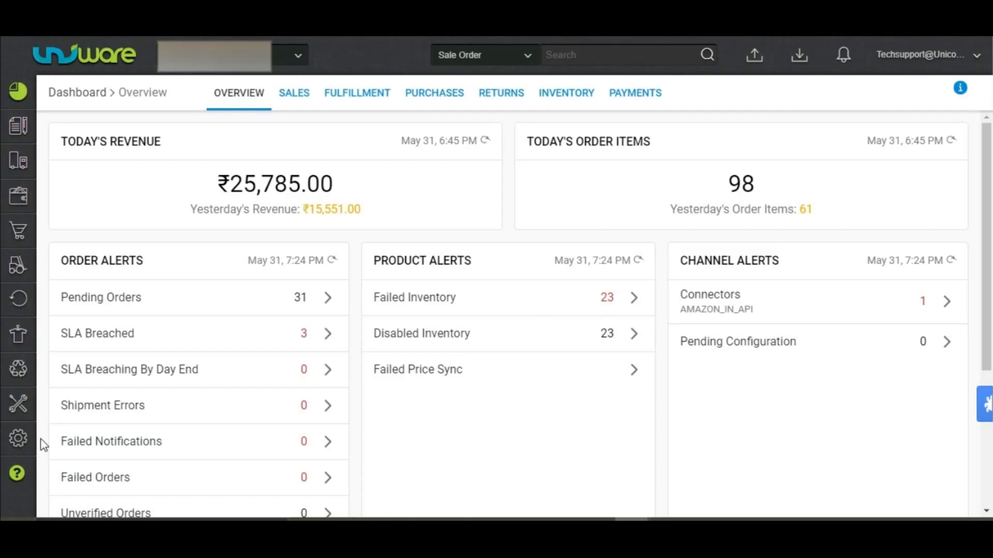
- Check the broken Amazon 2 Factor Authentication warning in Settings > Channels > AMAZON_IN_API > Connectors
click(18, 439)
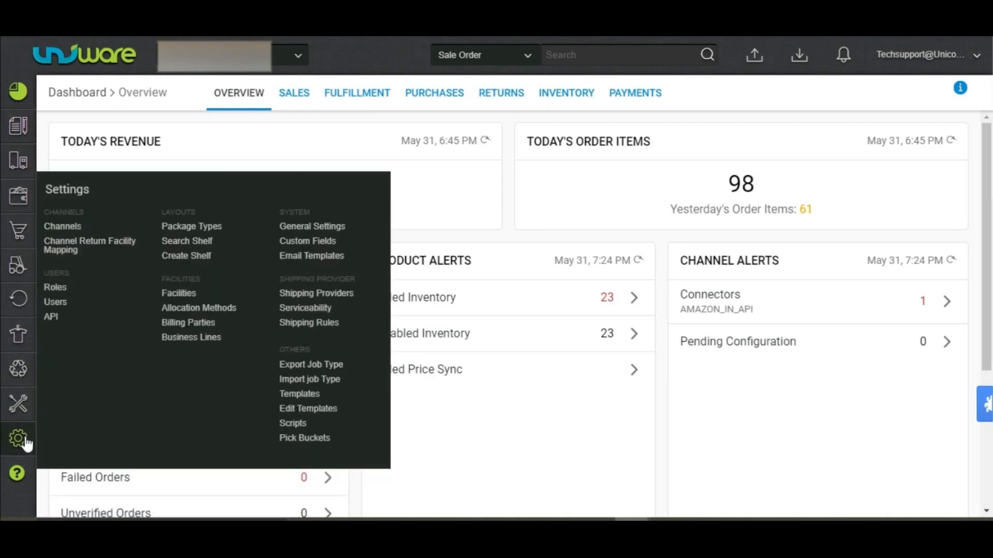
click(65, 214)
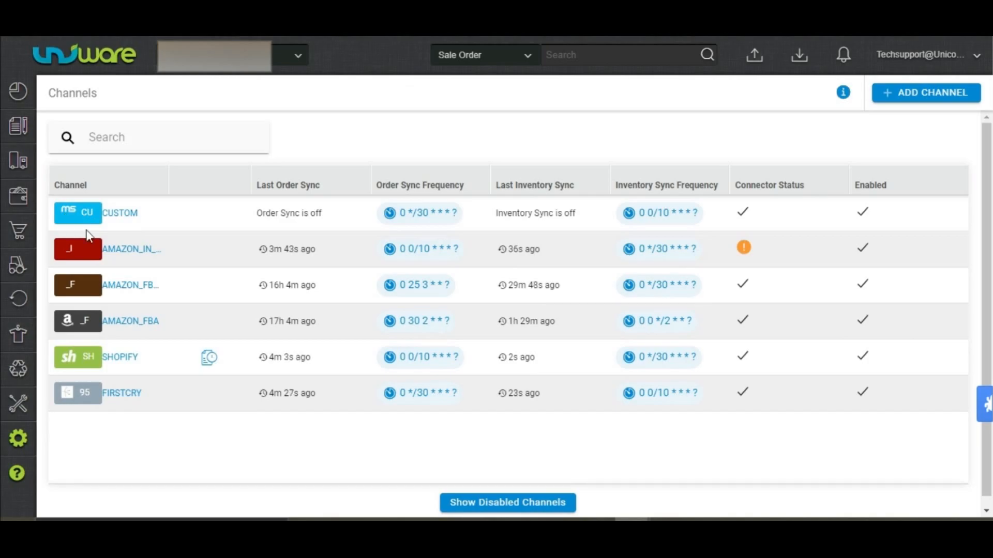
click(129, 253)
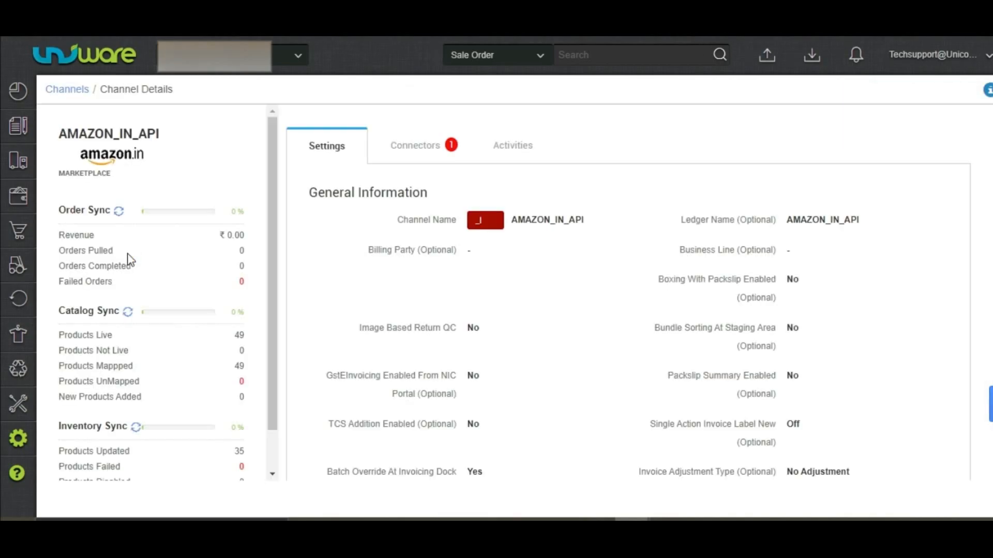
click(428, 151)
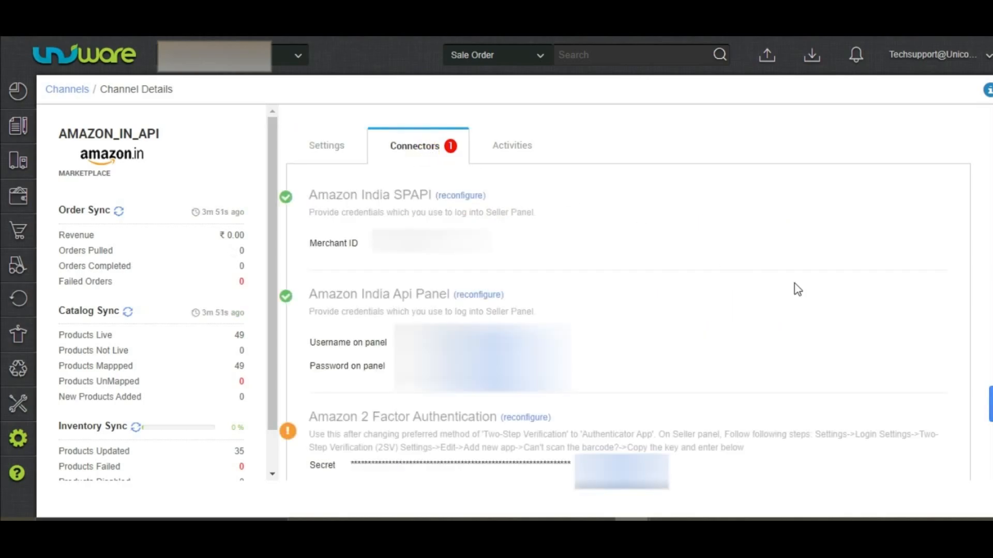
scroll(983, 274, down, 1)
scroll(987, 310, down, 1)
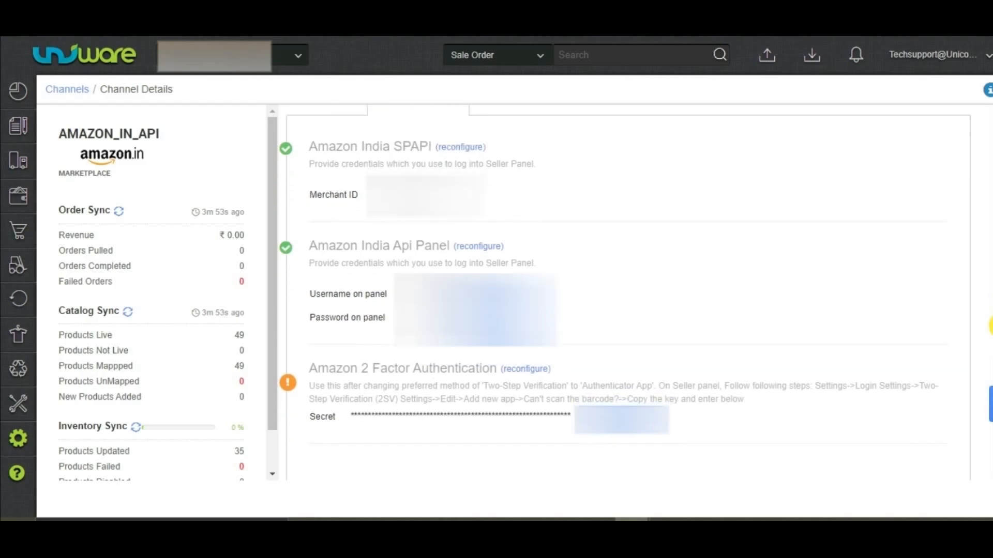
mouse_move(290, 388)
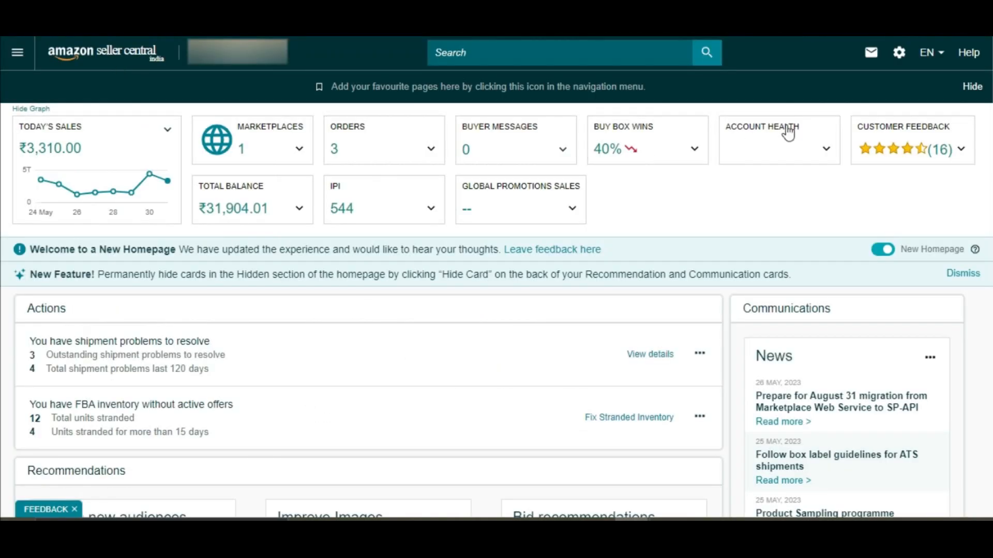
- Add a new authenticator app under Seller Central 2-step verification and select its manual setup key
mouse_move(899, 52)
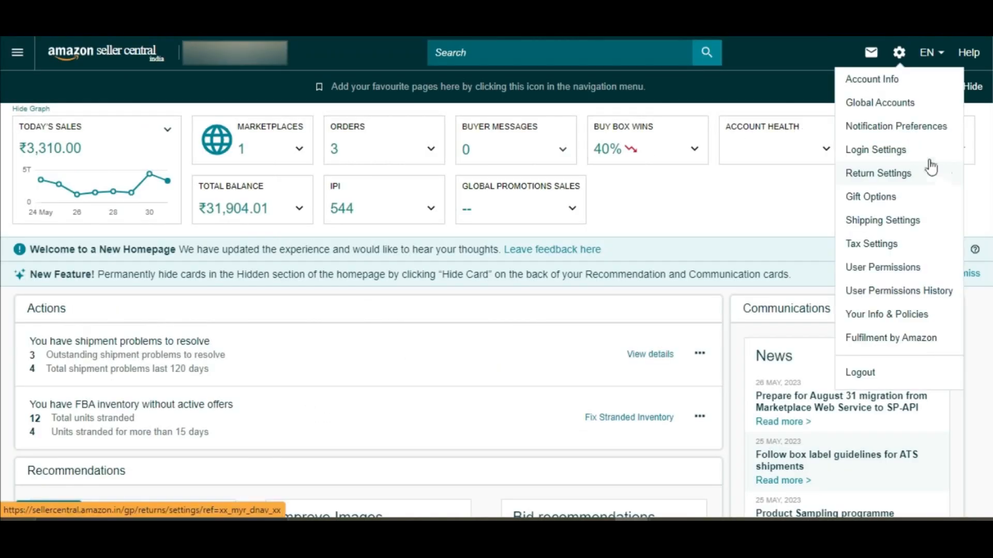
click(898, 152)
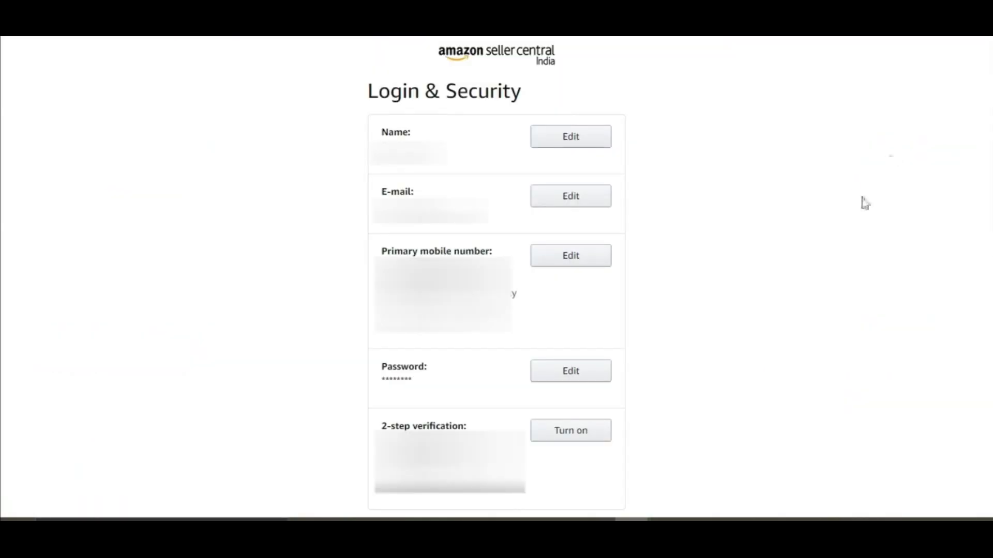
click(573, 440)
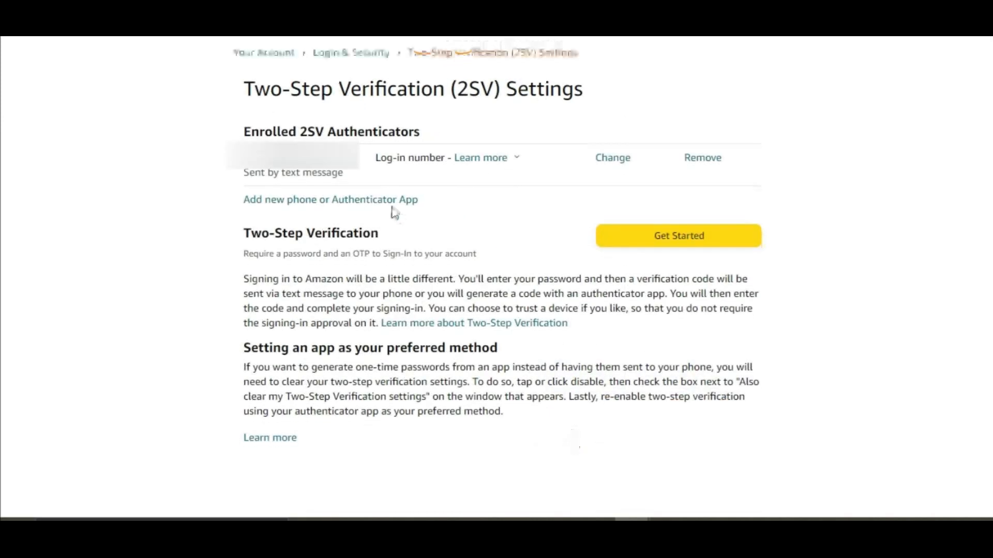
click(390, 206)
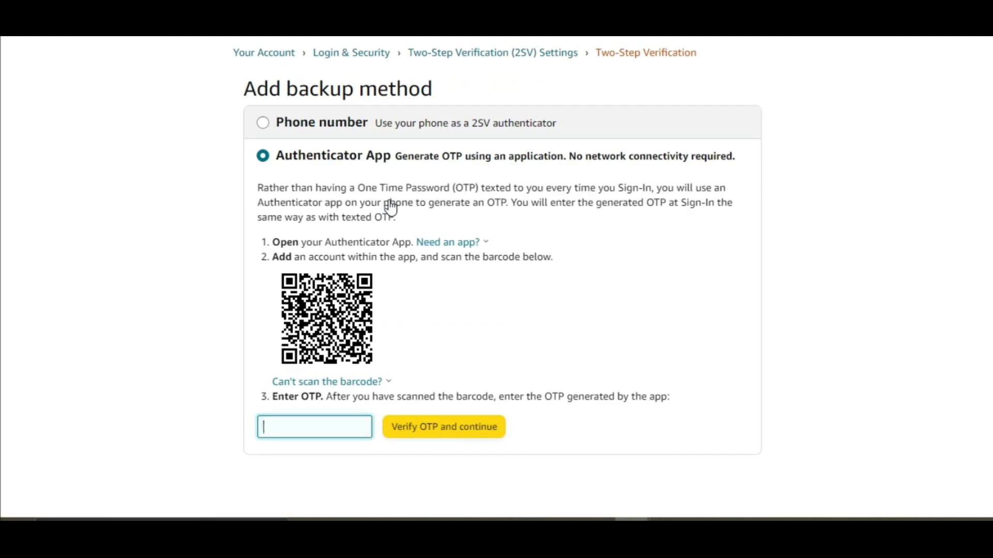
click(352, 385)
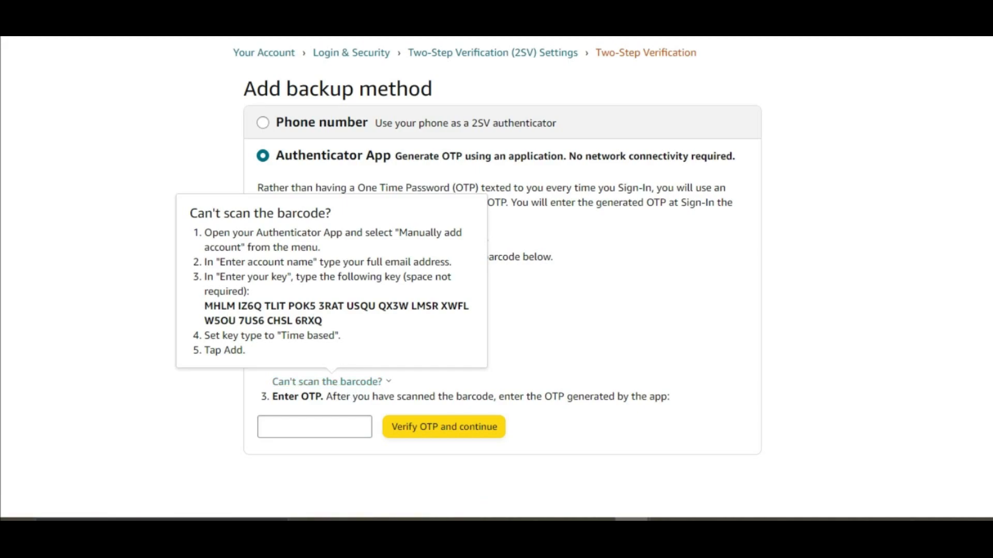
drag(203, 309, 322, 316)
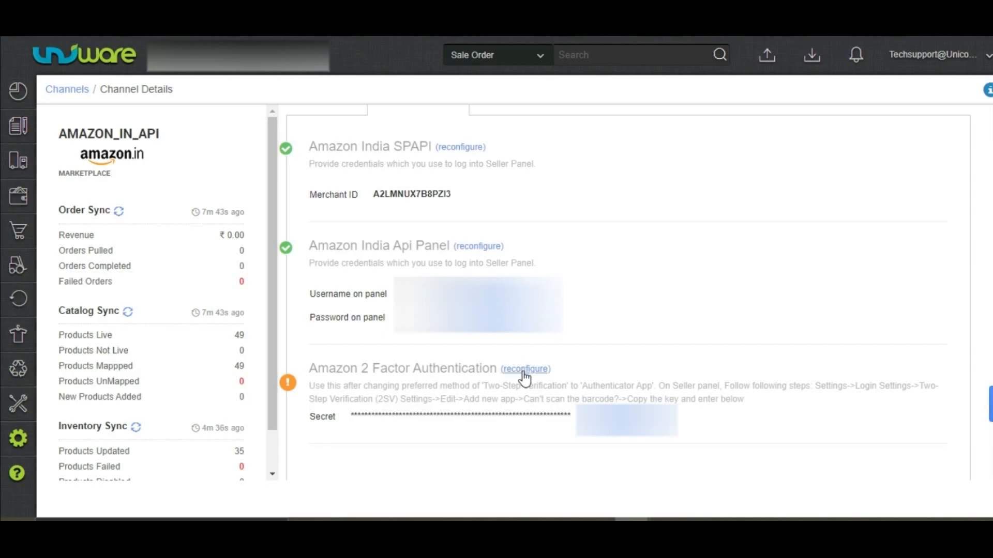
- Replace the 2FA authenticator secret with the copied Amazon setup key
click(525, 370)
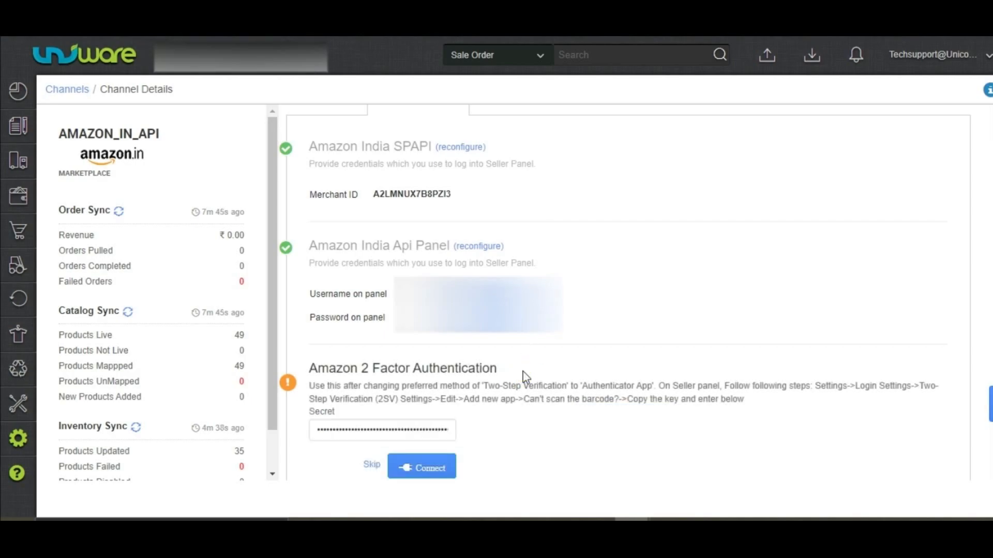
key(ctrl+a)
key(BackSpace)
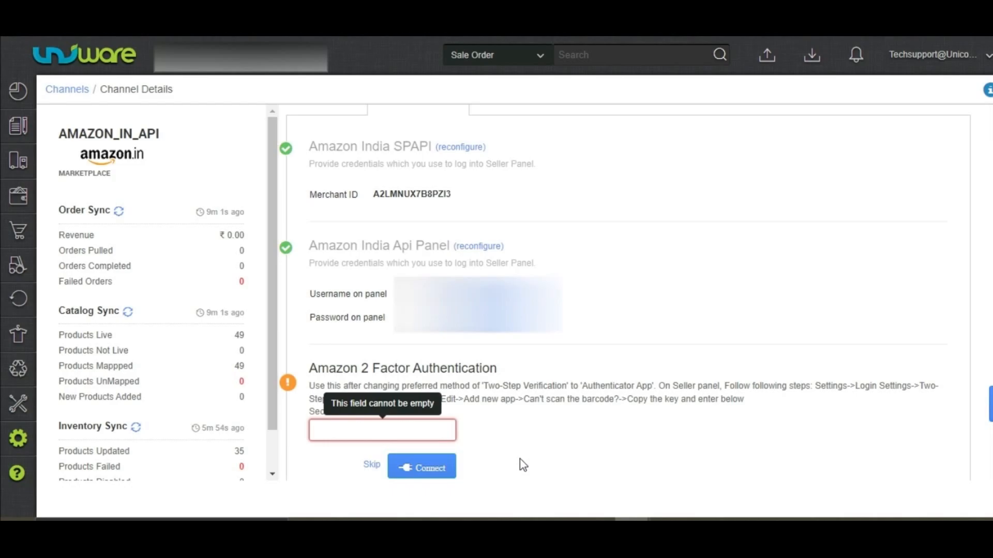
key(ctrl+v)
- Connect the channel and select the generated verification code for copying
click(434, 472)
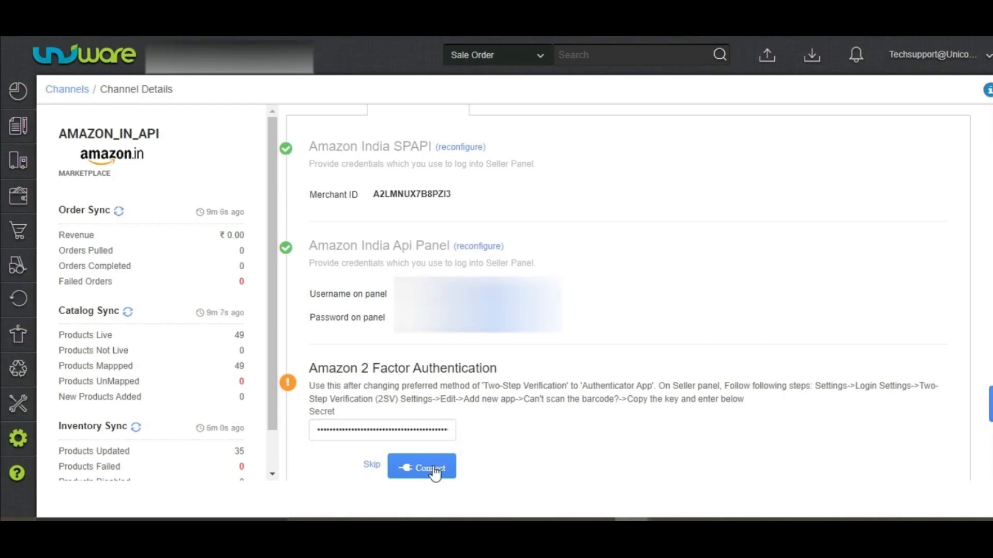
click(434, 471)
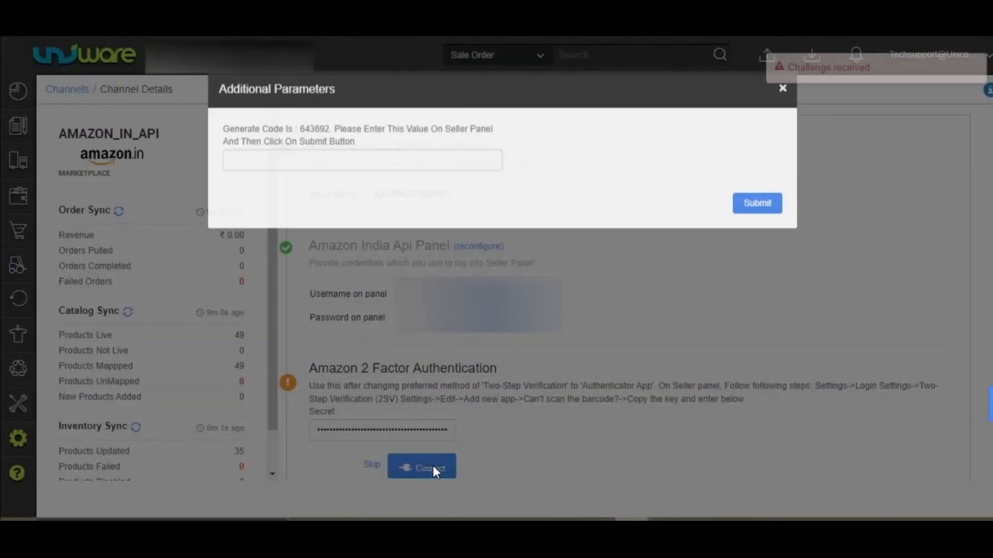
double_click(316, 151)
key(ctrl+c)
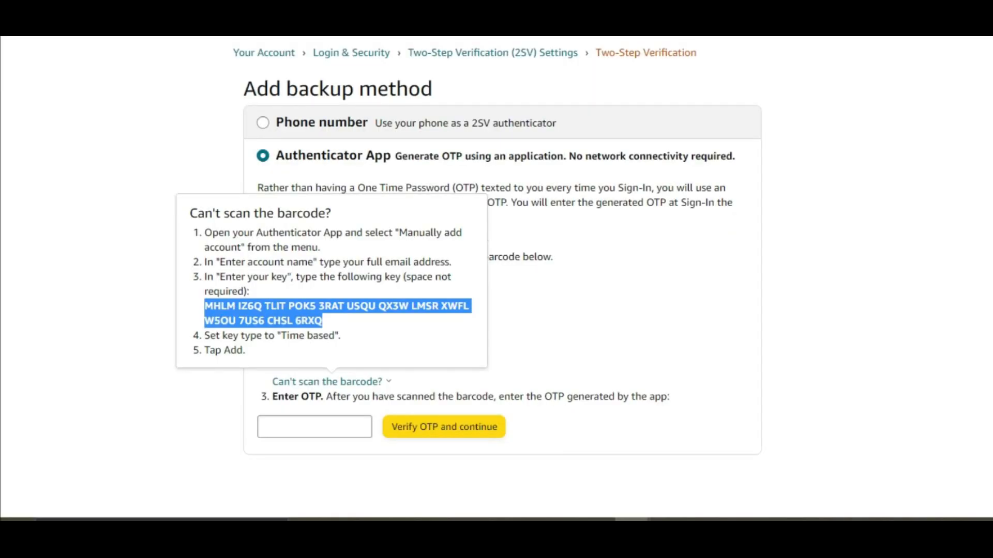
click(321, 424)
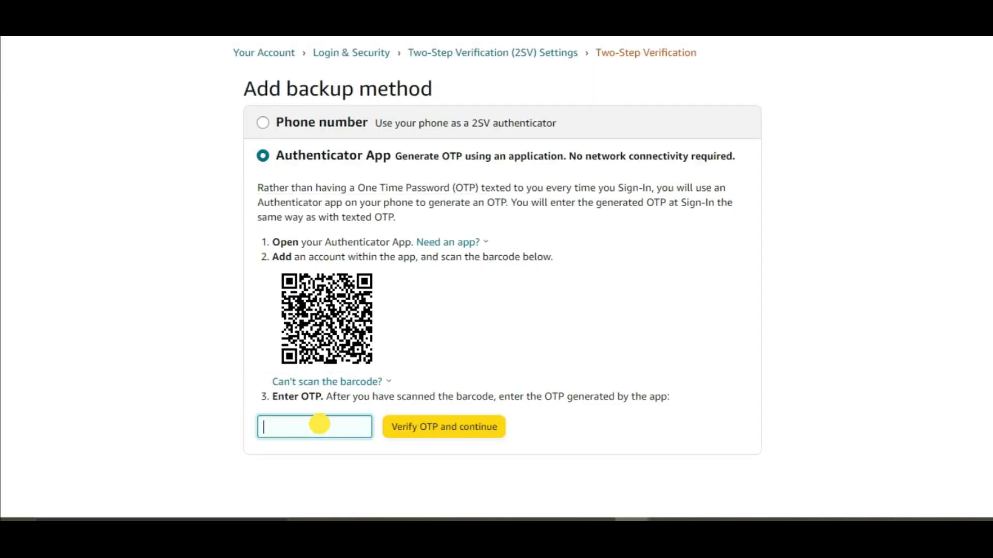
- Paste the generated code into Seller Central's Enter OTP field and verify it
key(ctrl+v)
click(426, 436)
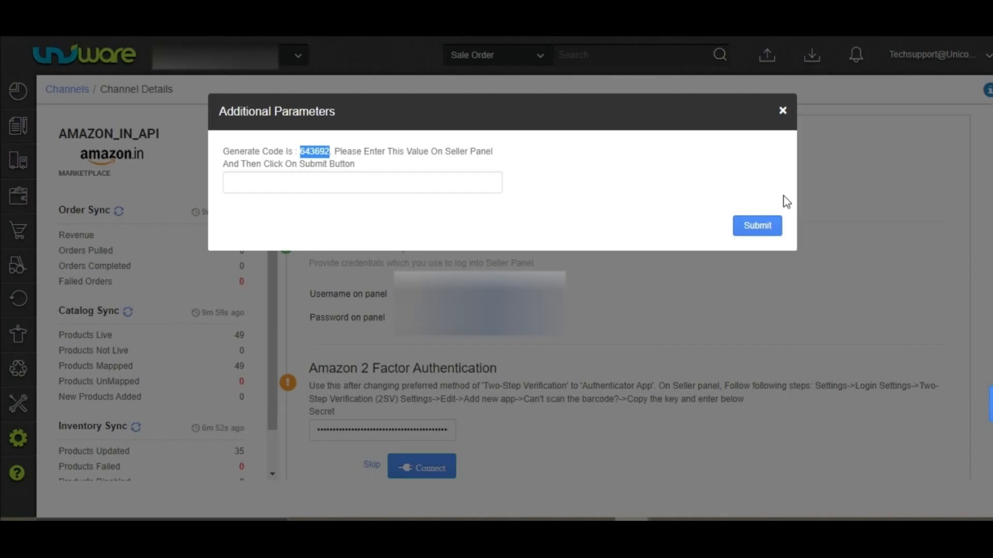
- Submit the code in Uniware's Additional Parameters dialog to finish the 2FA connection
click(760, 233)
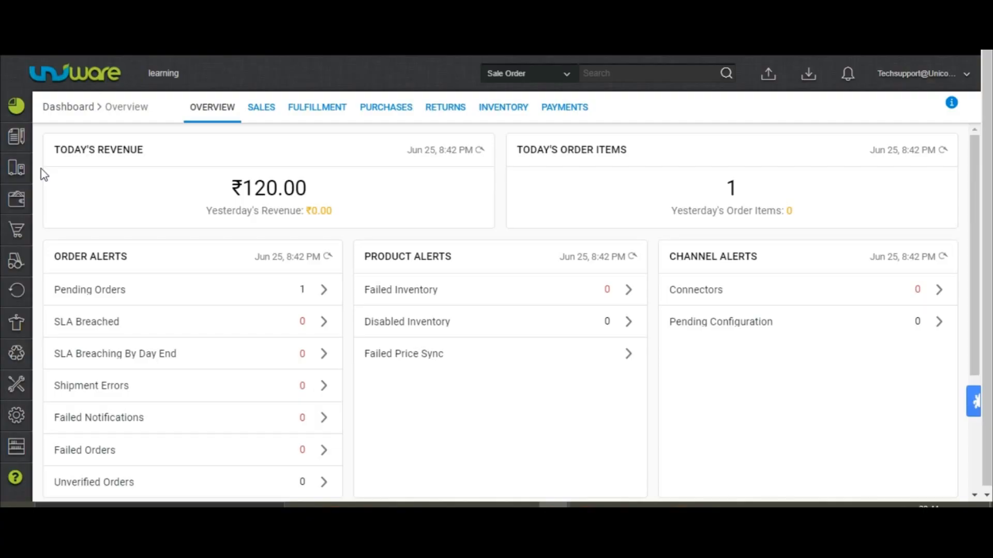
mouse_move(30, 173)
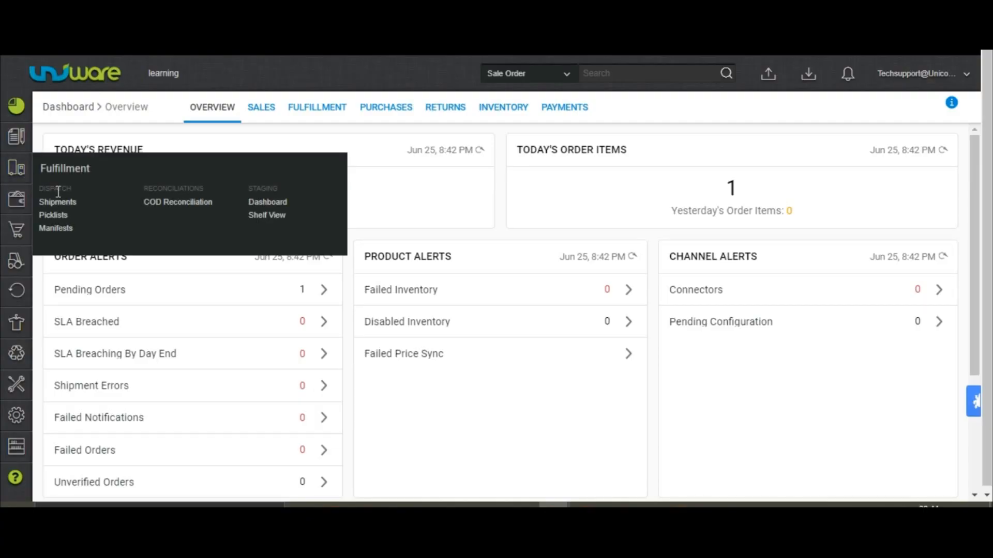
click(58, 202)
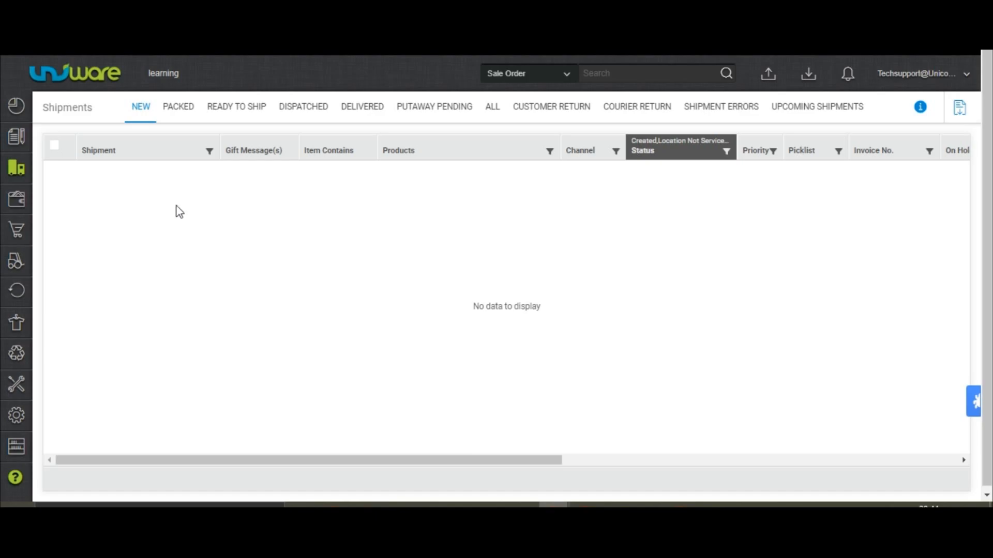
mouse_move(18, 103)
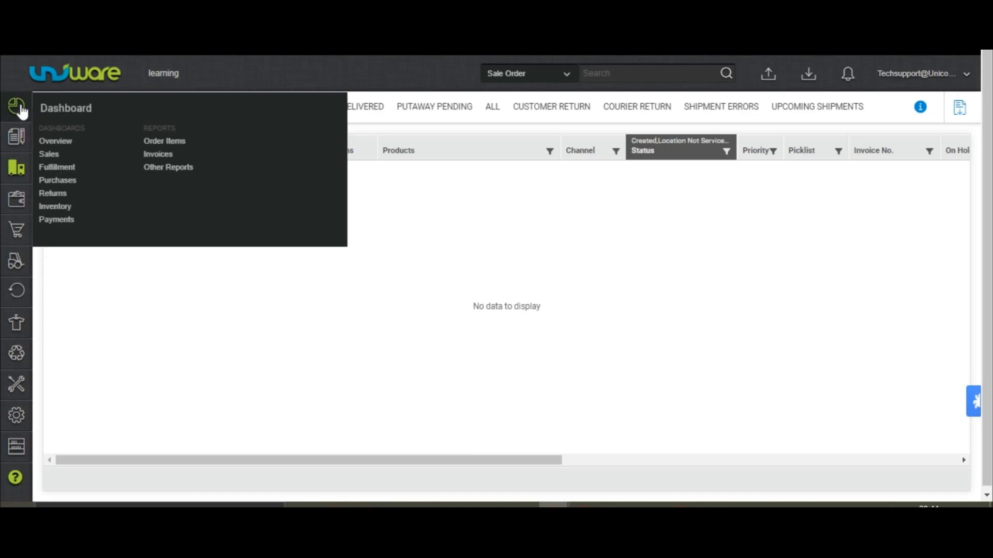
click(159, 141)
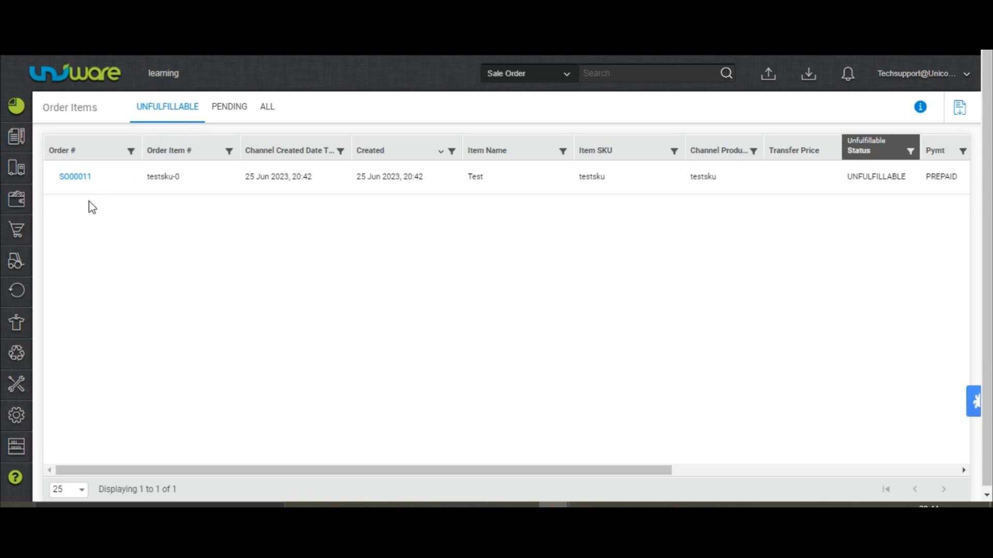
click(77, 177)
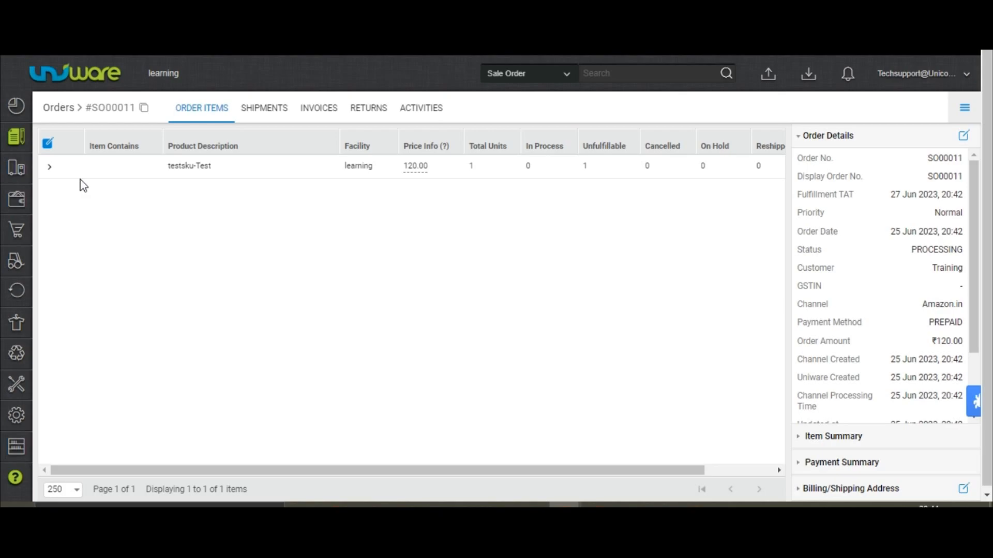
click(106, 166)
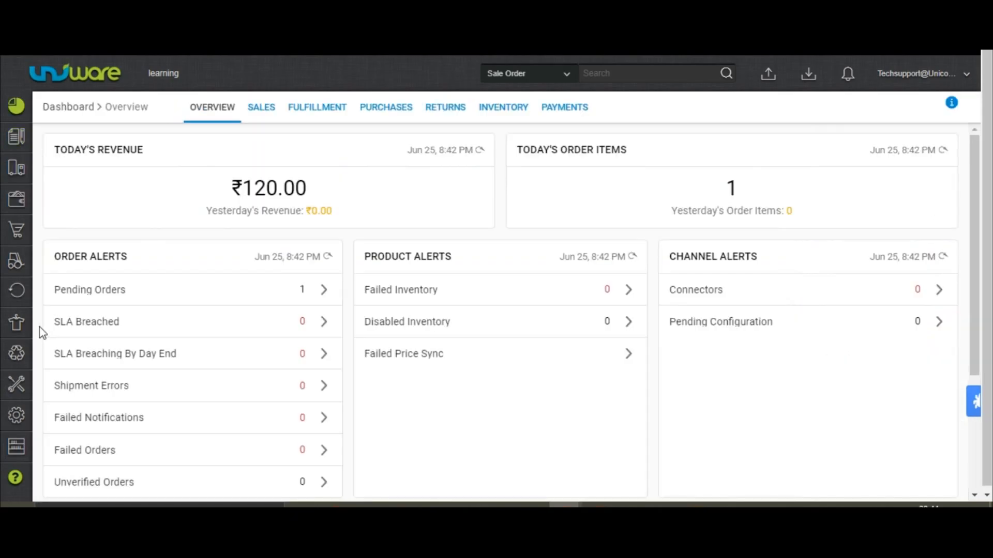
- Start adding inventory for the Test (testsku) item from Products > Inventory
mouse_move(16, 323)
click(156, 356)
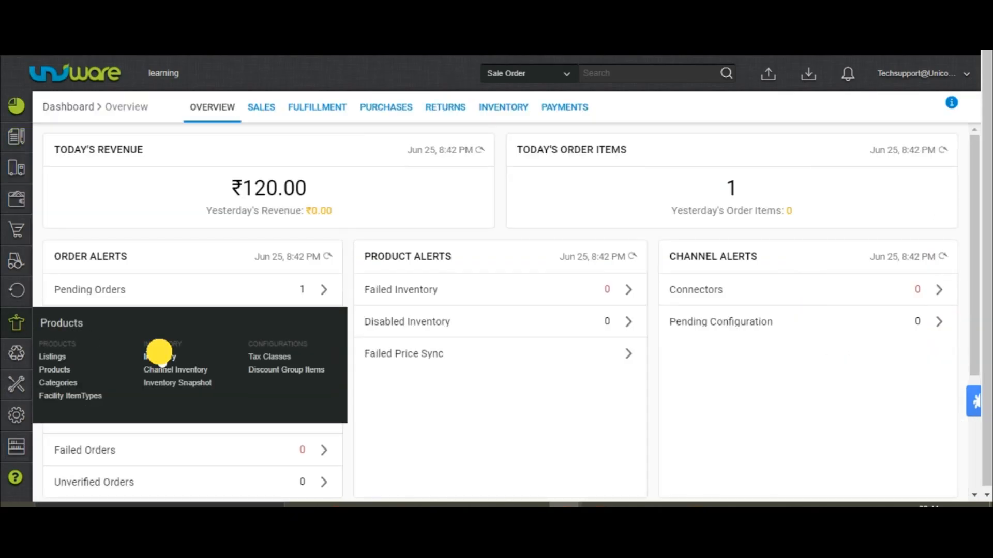
click(712, 103)
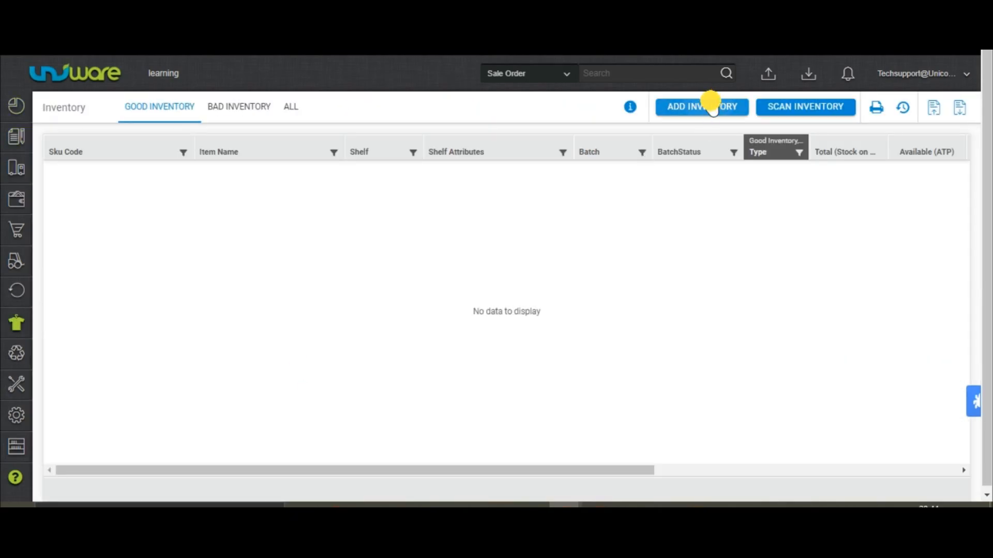
click(406, 200)
text(testsk)
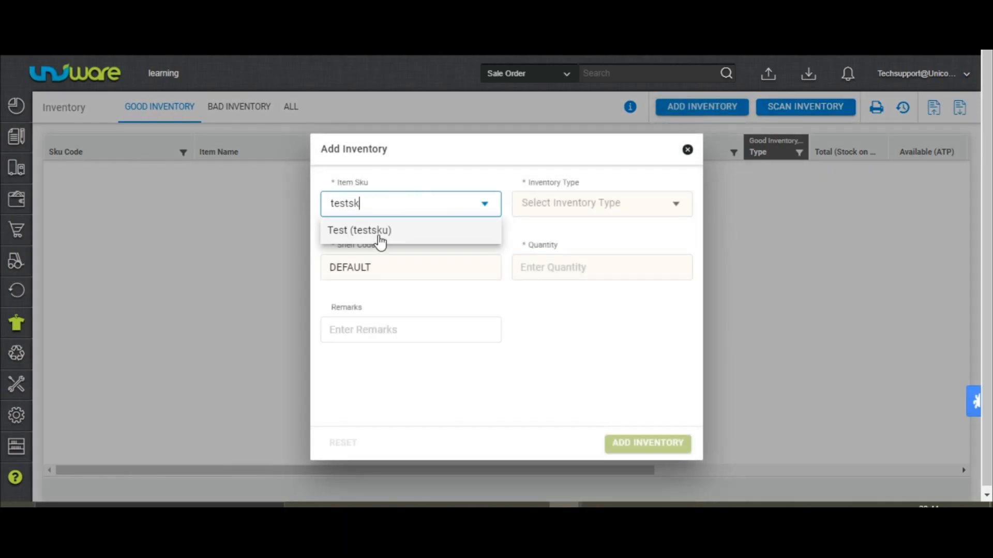
click(379, 232)
- Add 10 units of Good Inventory for testsku, then view the Shipments list
click(559, 205)
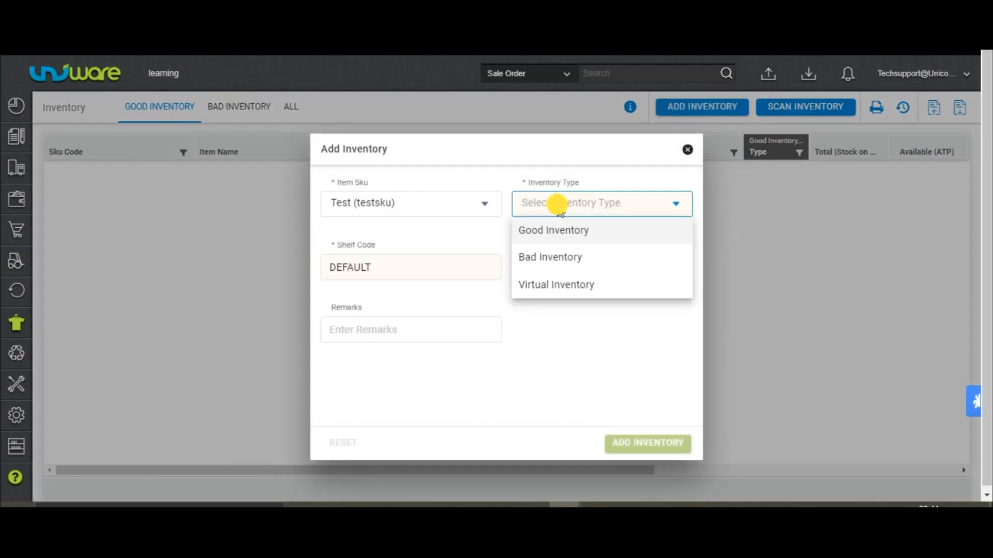
click(567, 228)
click(545, 272)
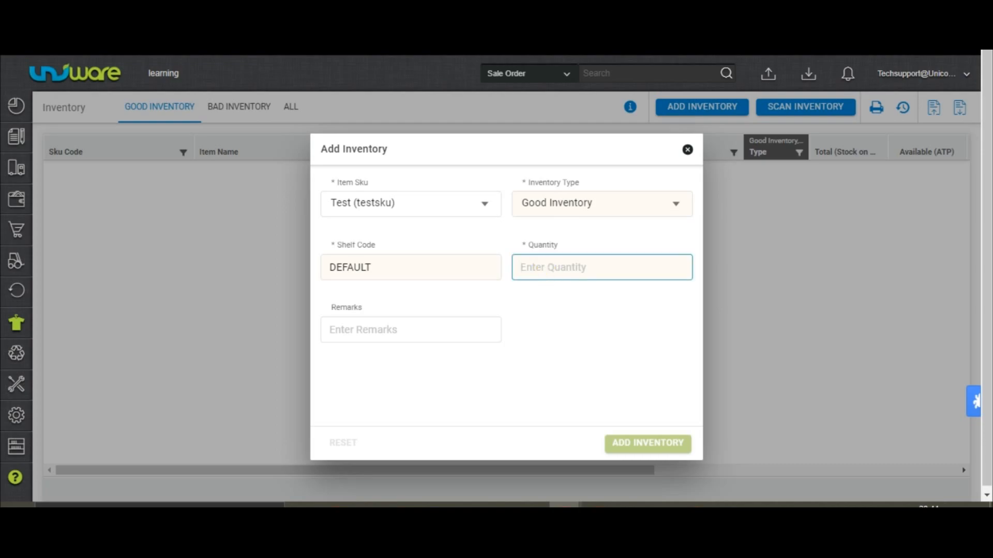
text(10)
click(635, 444)
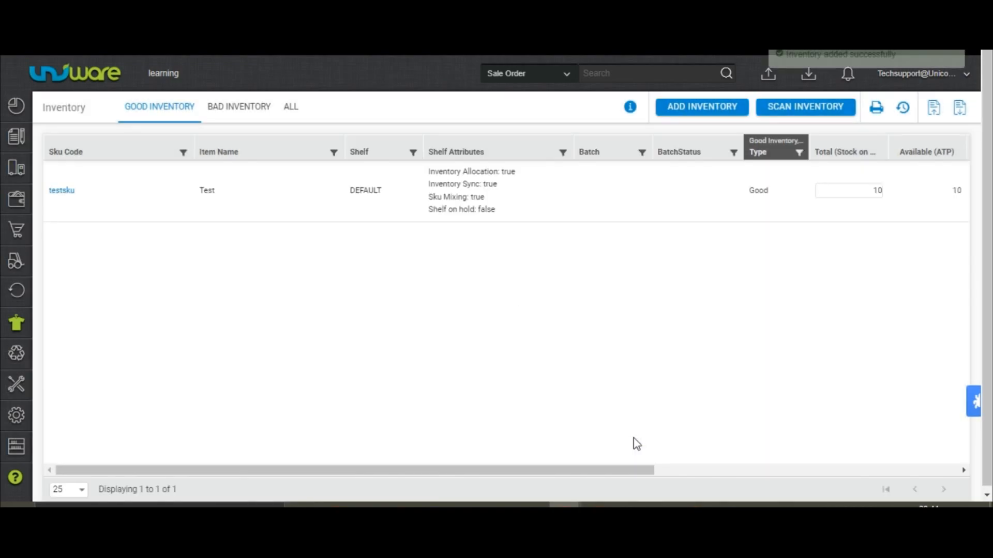
mouse_move(16, 167)
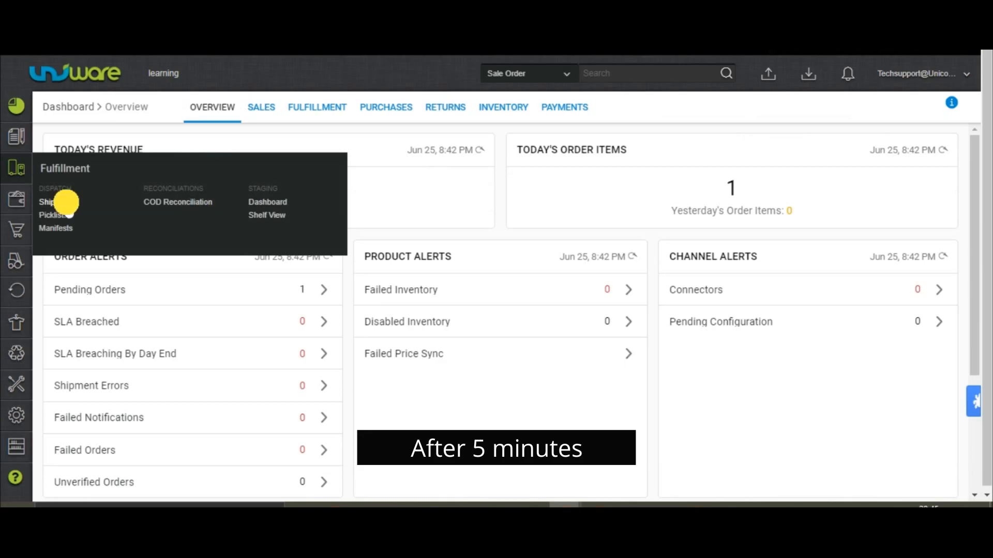
click(66, 201)
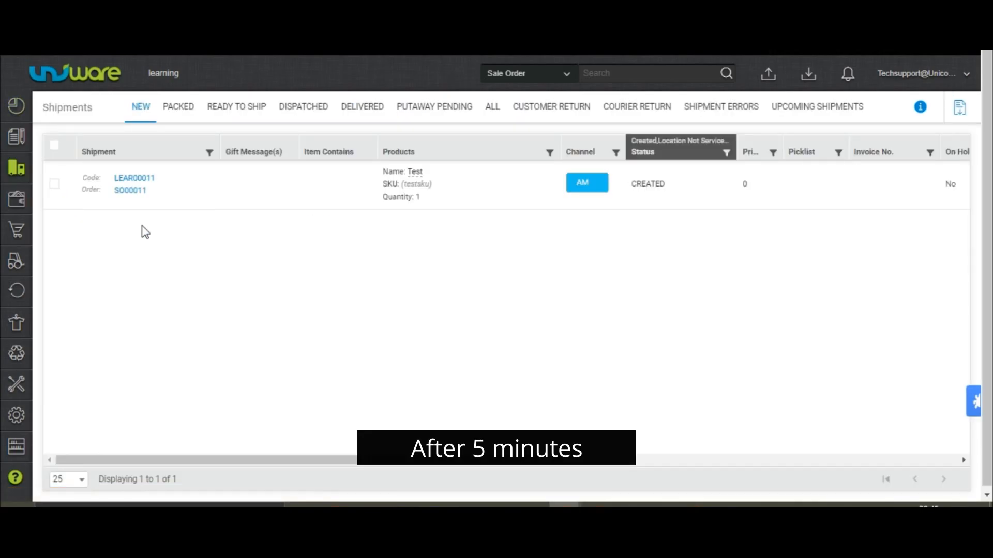